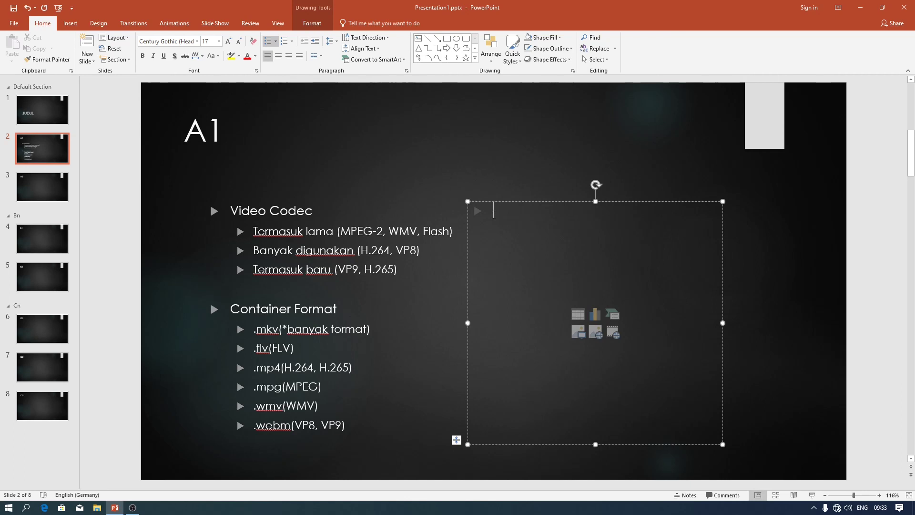
Step: Show the Insert ribbon commands while working on slide A1
click(70, 24)
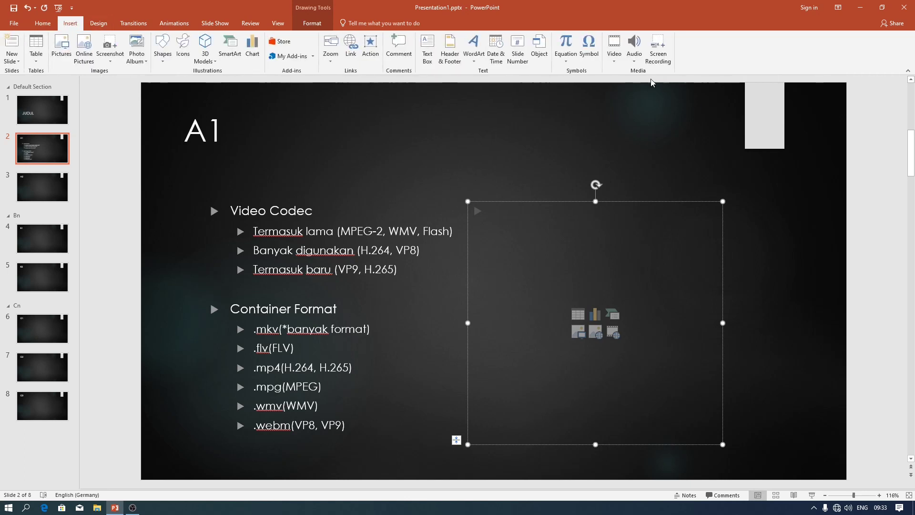
Step: Open the Insert Video dialog for a video on this PC, in the video format folder
click(618, 60)
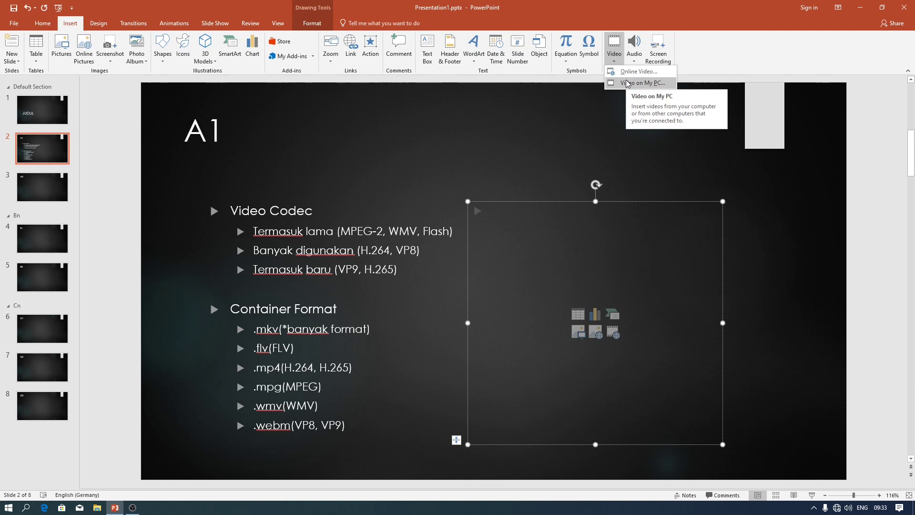
click(627, 83)
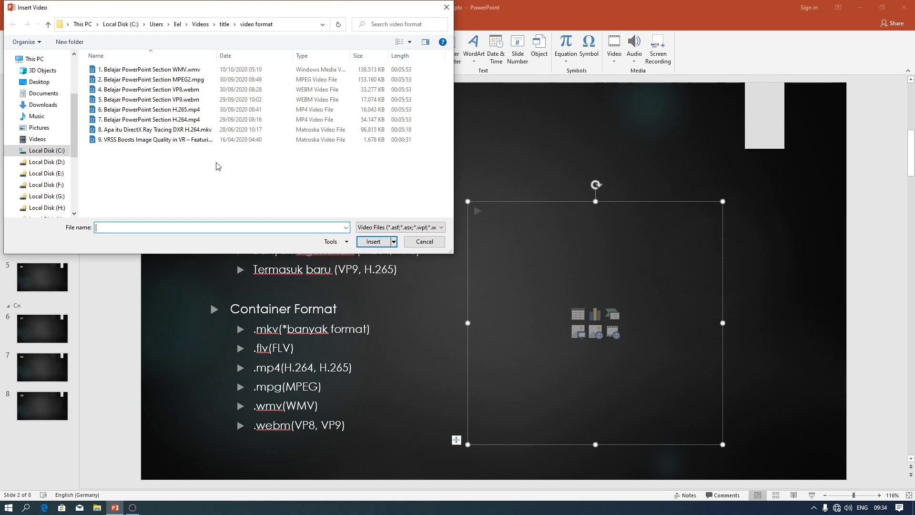
click(393, 230)
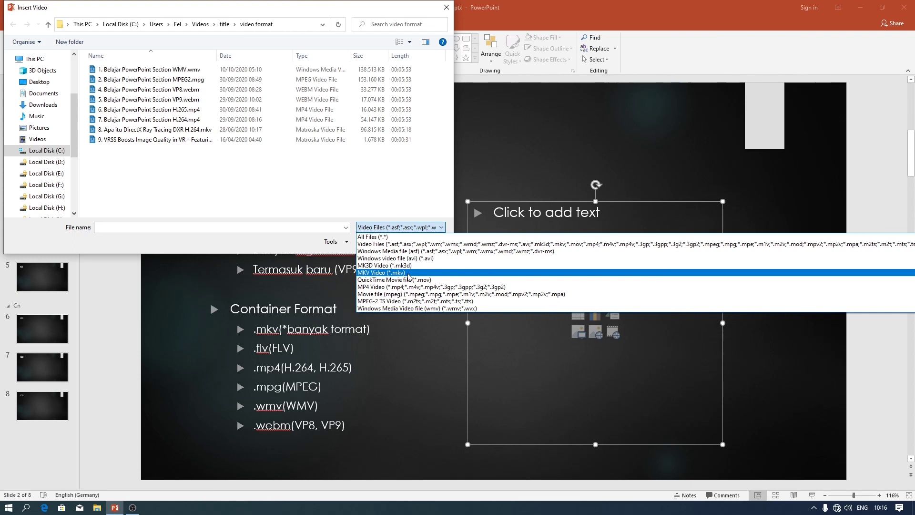
click(180, 73)
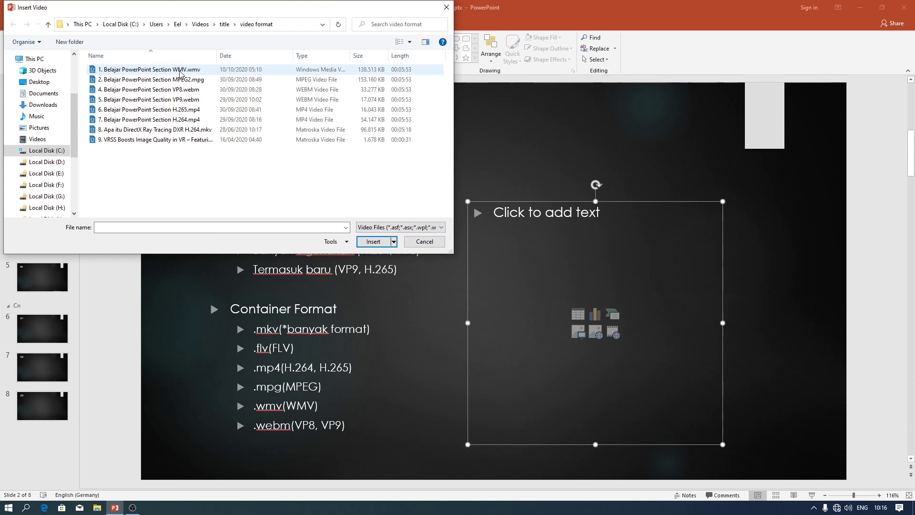
Step: Insert '1. Belajar PowerPoint Section WMV.wmv' into slide A1's right placeholder
click(180, 72)
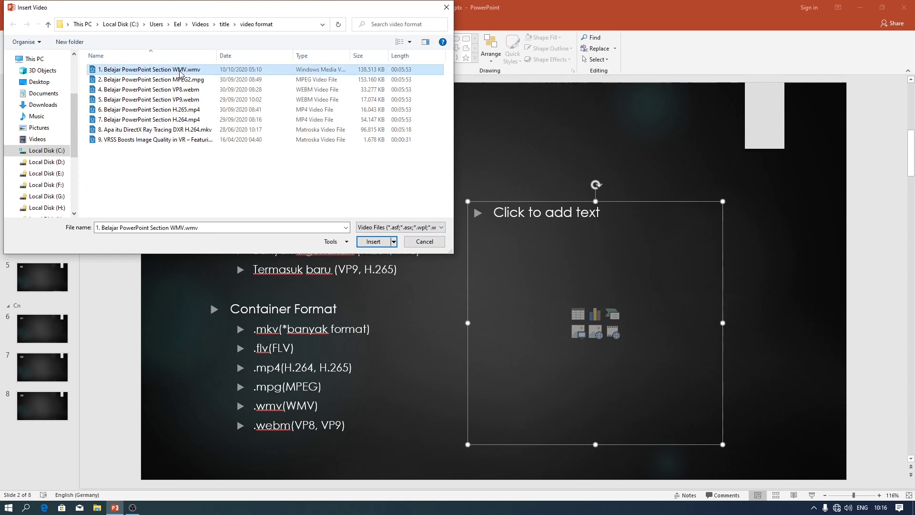
click(386, 242)
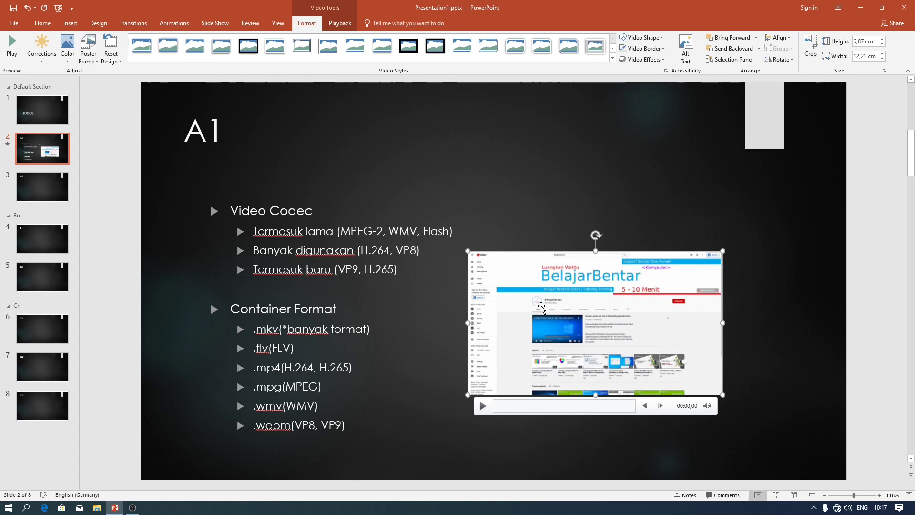
Step: Delete the WMV video and reopen the local video browser offline for the empty placeholder
key(Delete)
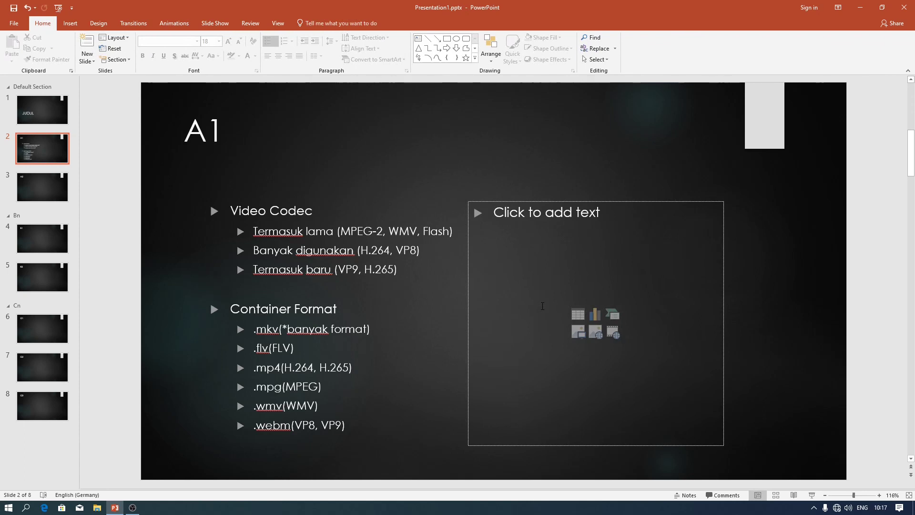
click(70, 23)
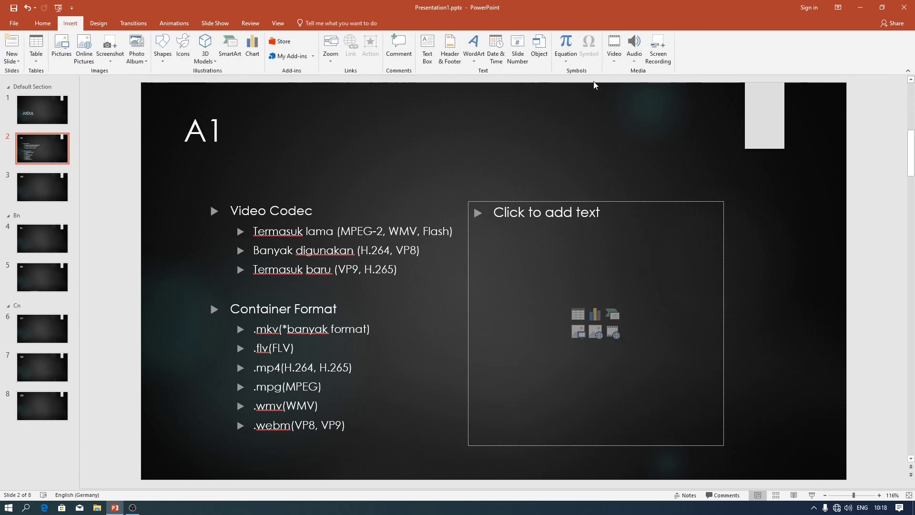
click(610, 333)
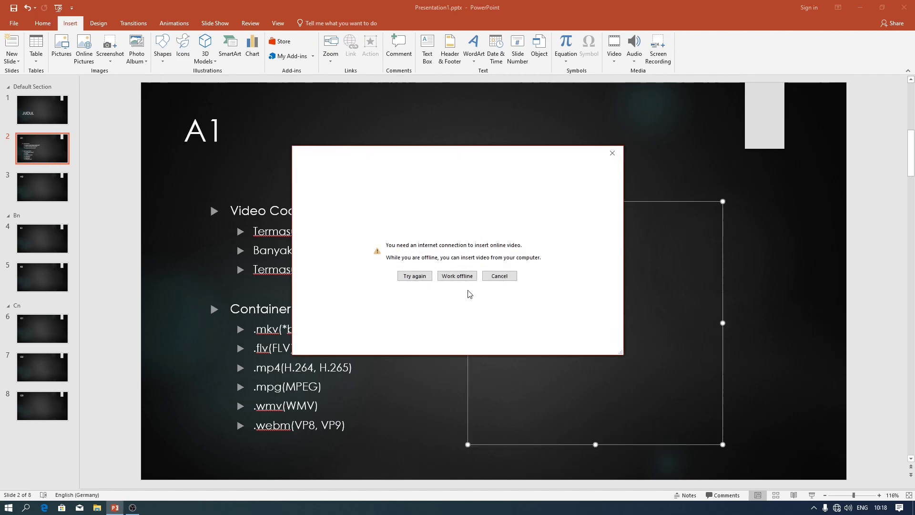
click(458, 276)
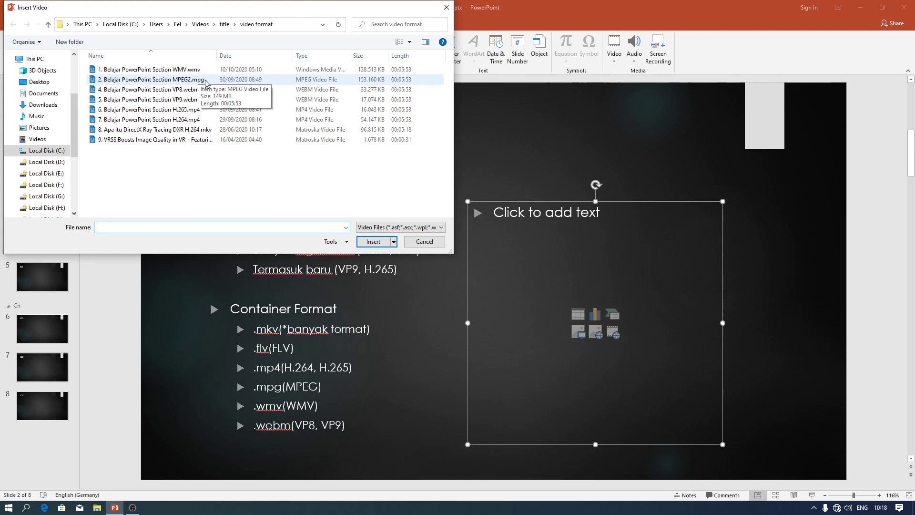
Step: Try inserting the MPEG2.mpg video into the placeholder
click(202, 81)
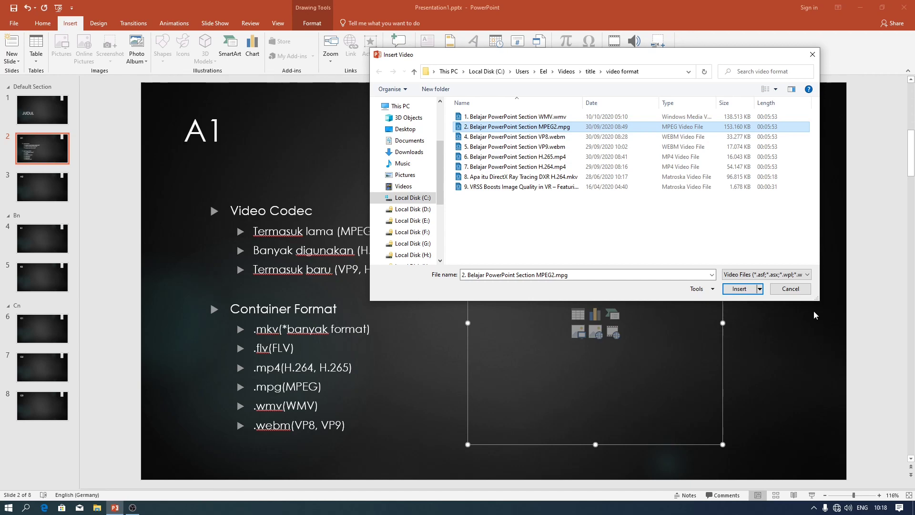
click(738, 288)
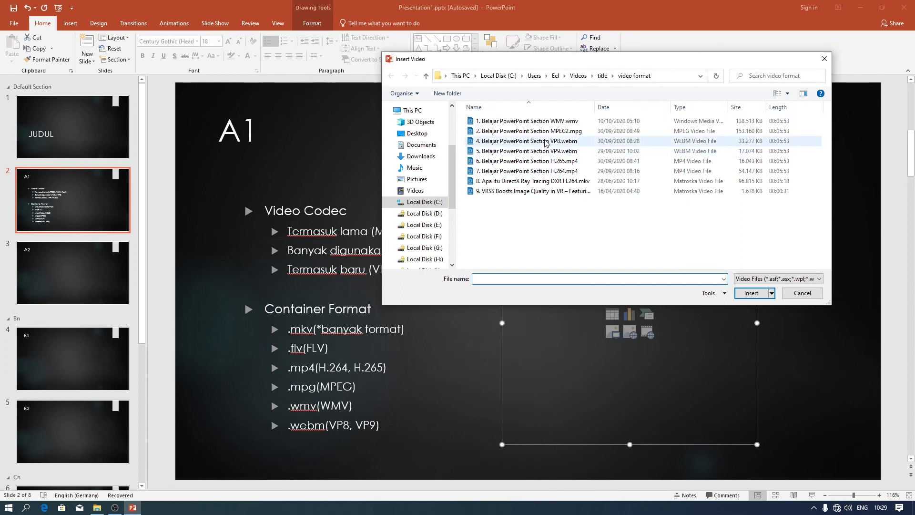
Step: Filter the browser to All Files, try inserting Flash.flv, and cancel its conversion
click(788, 279)
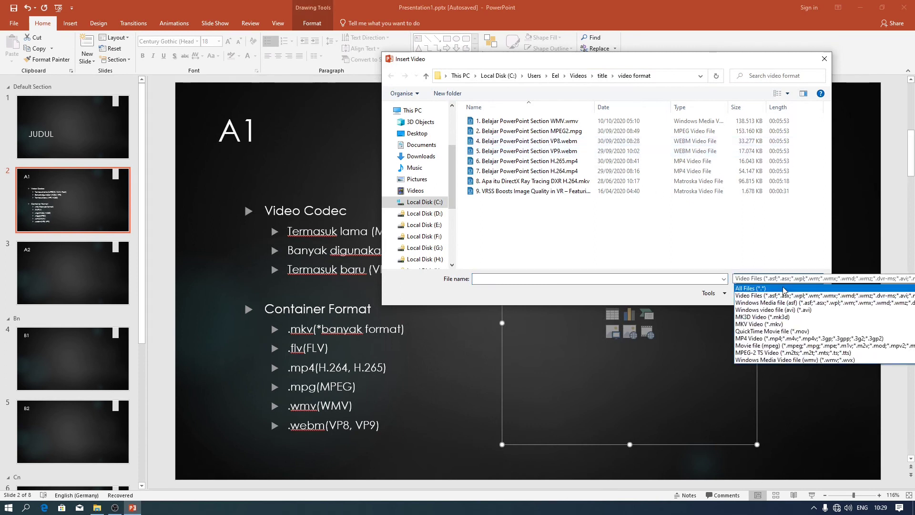
click(753, 363)
click(538, 139)
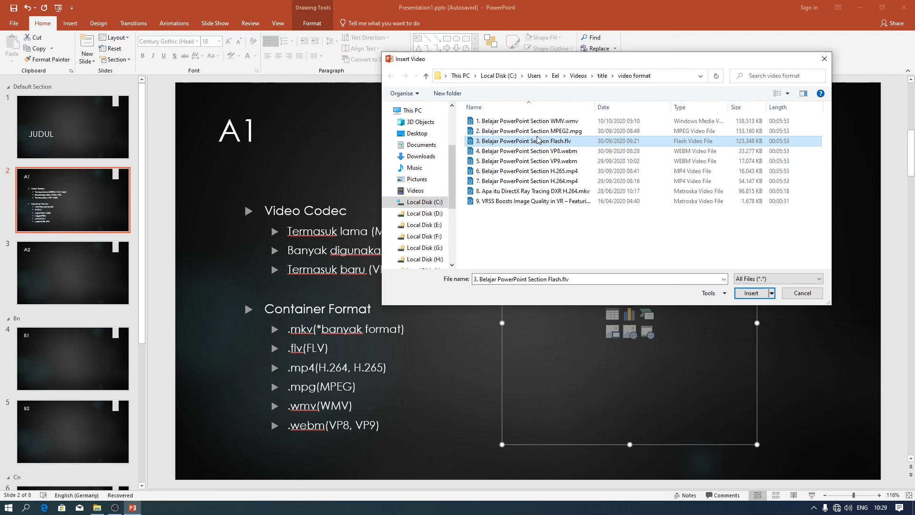
double_click(538, 139)
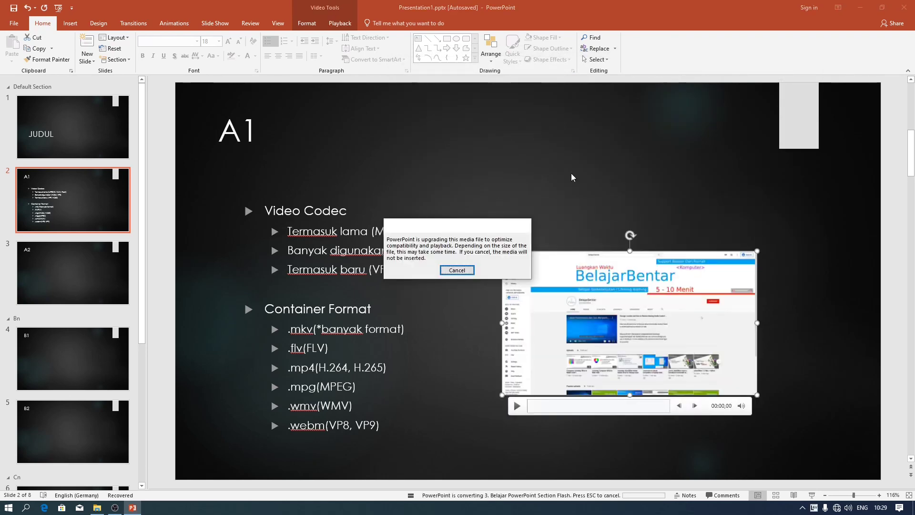
click(465, 271)
click(647, 333)
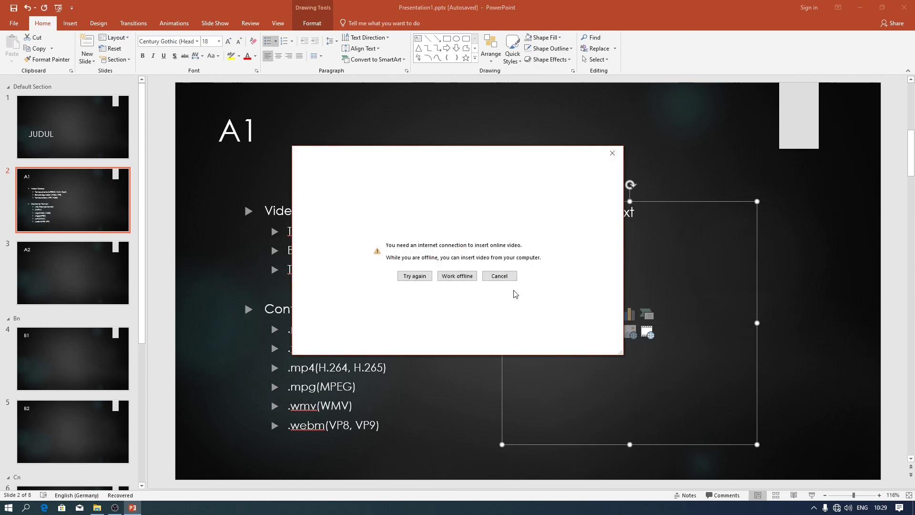
Step: Try inserting the VP8.webm video offline, then cancel its conversion
click(467, 276)
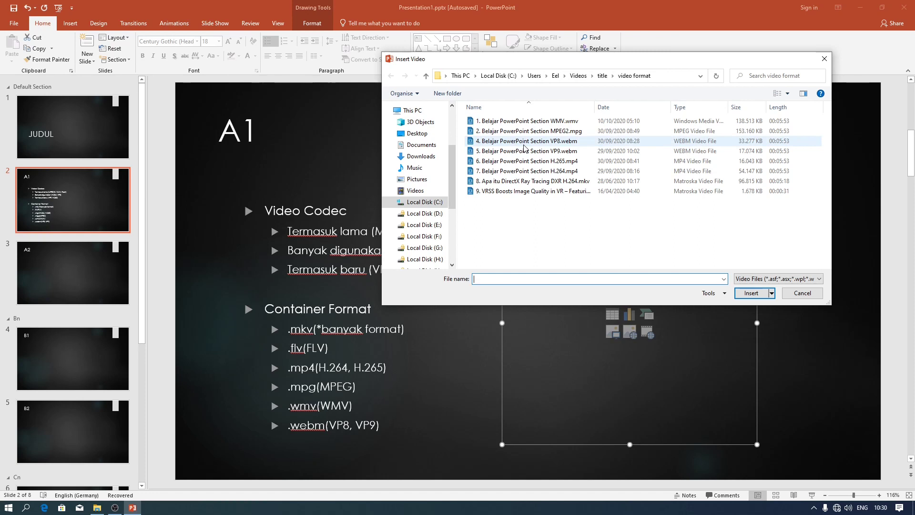
double_click(524, 143)
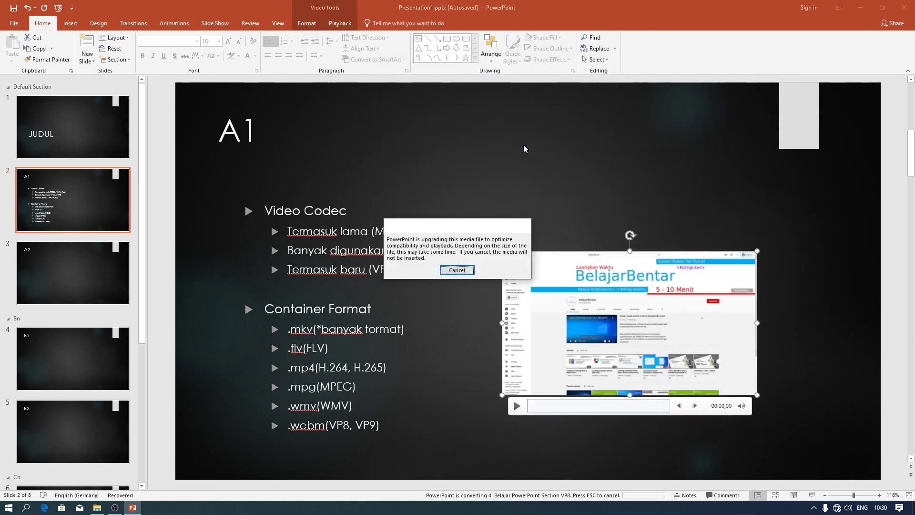
click(457, 270)
Step: Try inserting the VP9.webm video, moving the upgrade notice aside and cancelling its conversion
click(647, 332)
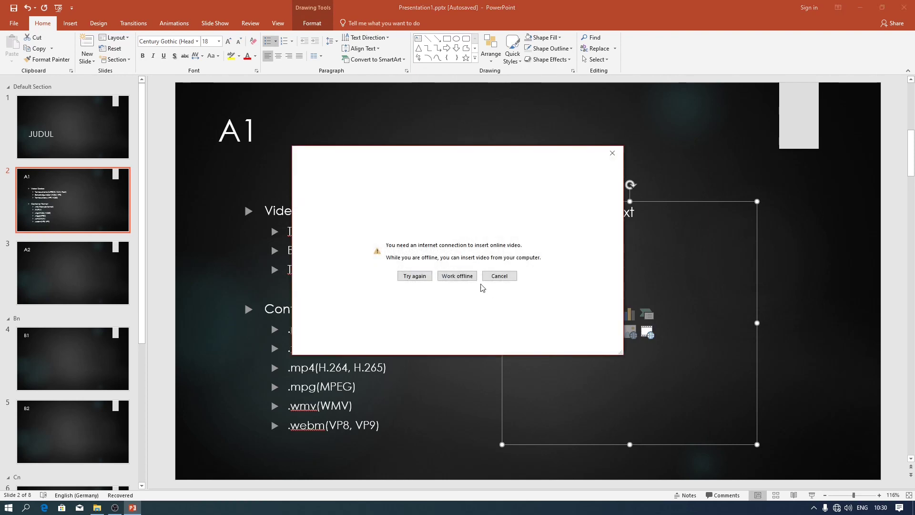
click(476, 278)
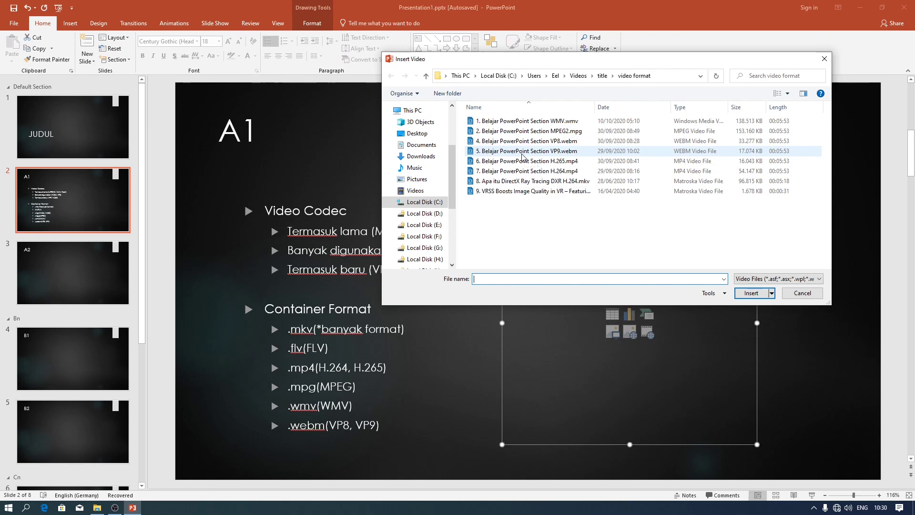
double_click(522, 151)
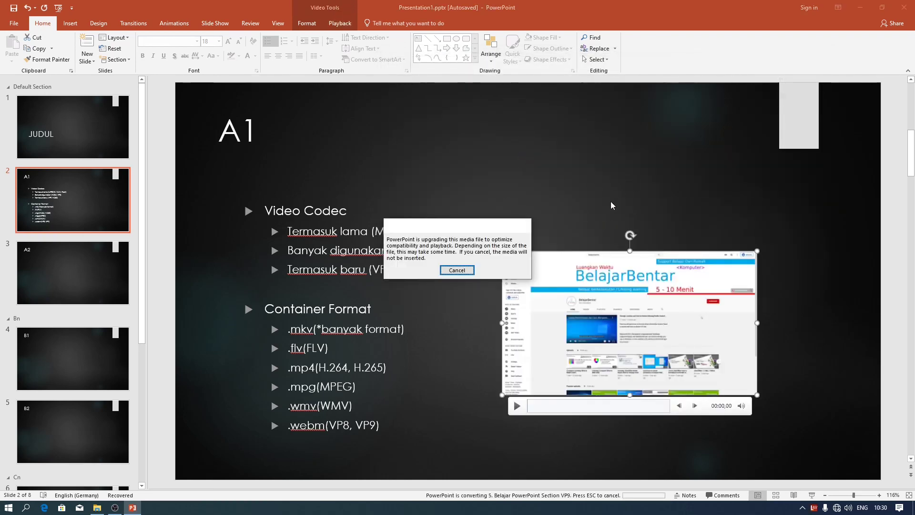
drag(451, 229, 519, 187)
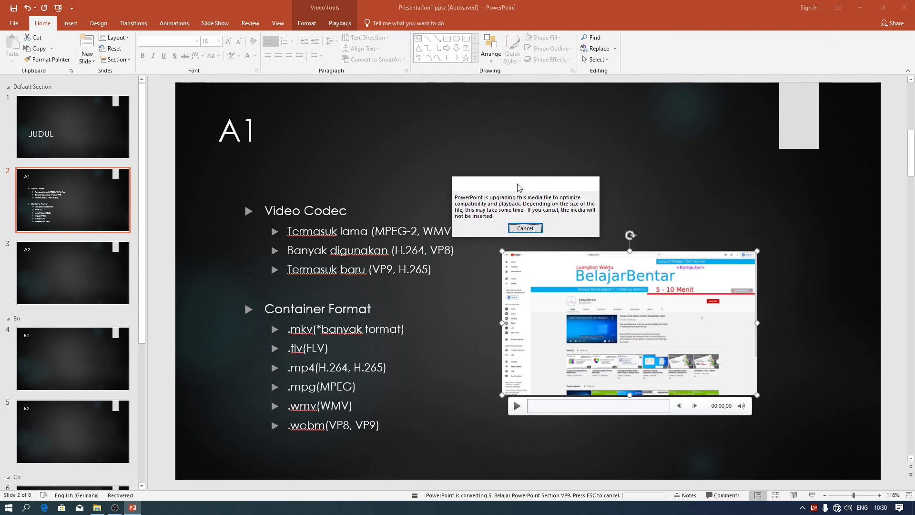
click(524, 228)
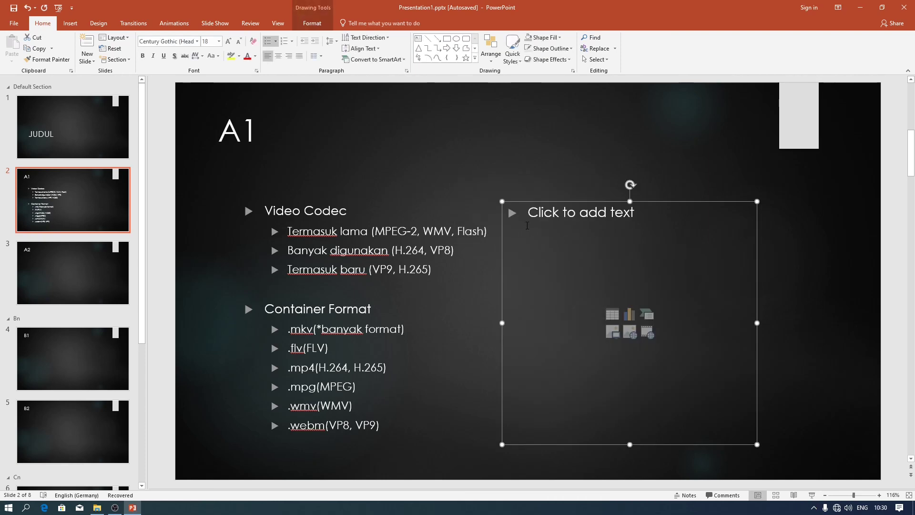
Step: Try inserting the H.265.mp4 lesson video into the empty placeholder
click(647, 332)
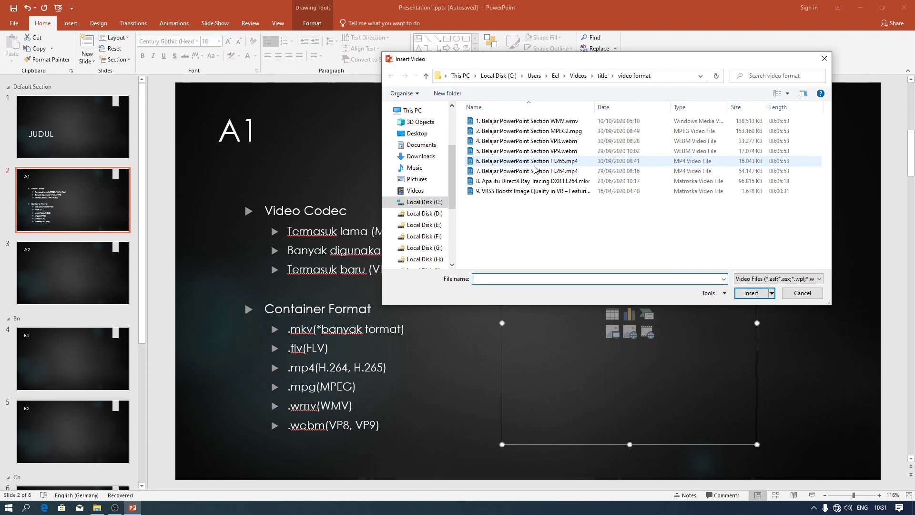
double_click(535, 164)
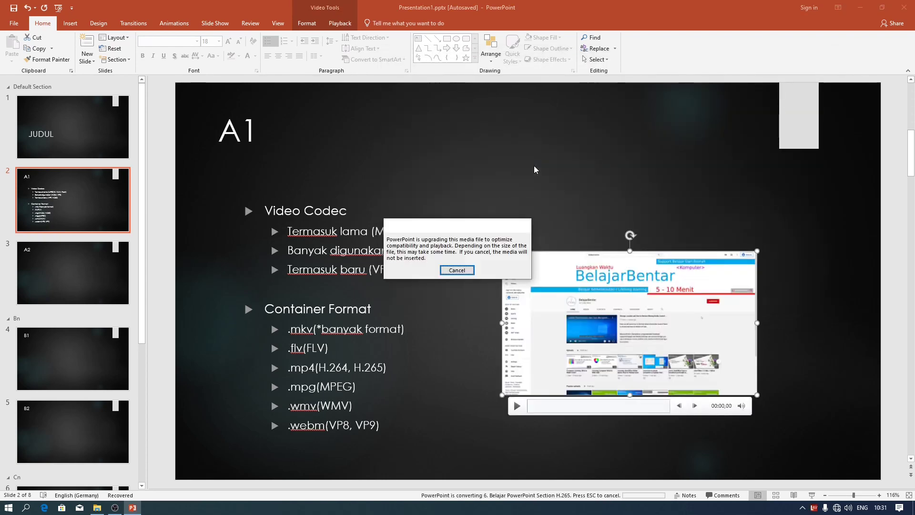
click(469, 269)
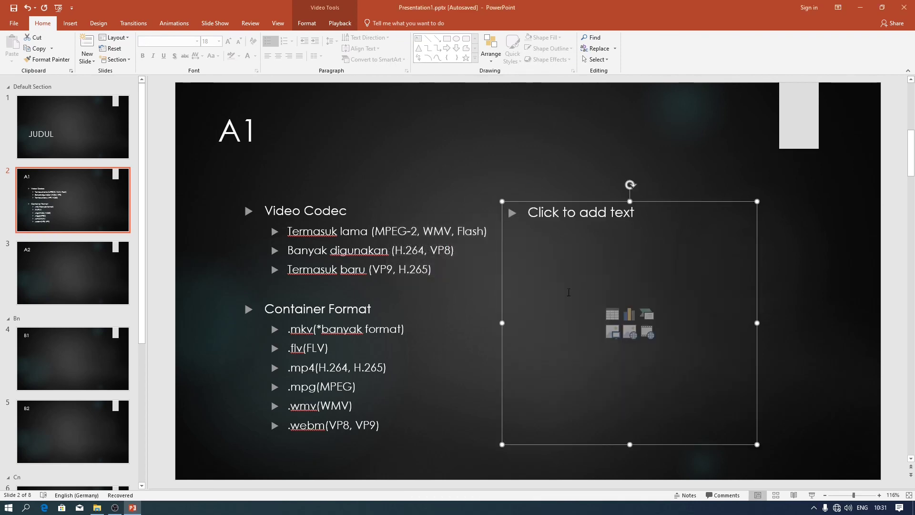
Step: Insert the H.264.mp4 video into the placeholder and play it from about 30 seconds
click(648, 335)
click(457, 275)
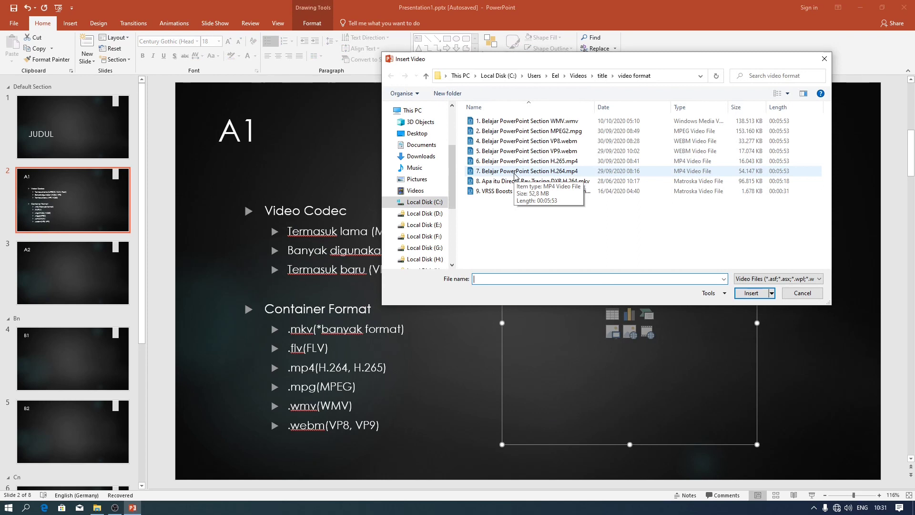
double_click(514, 172)
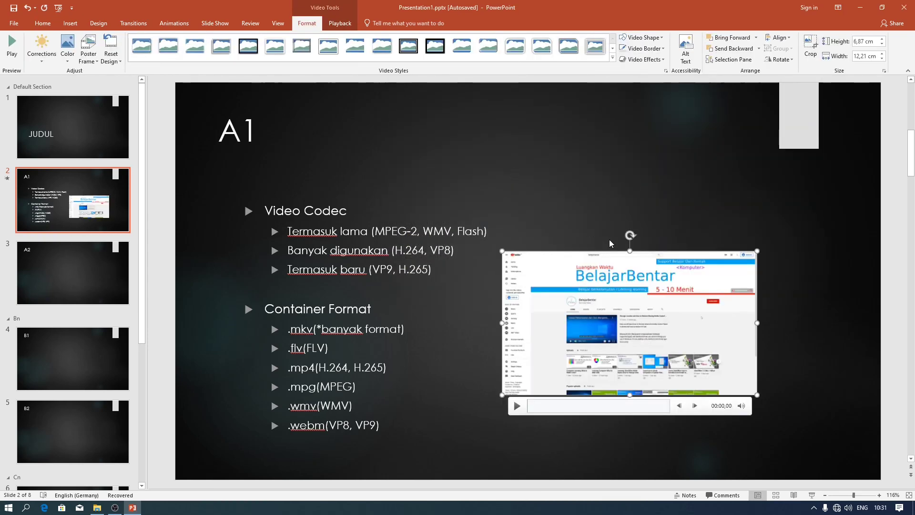
click(539, 406)
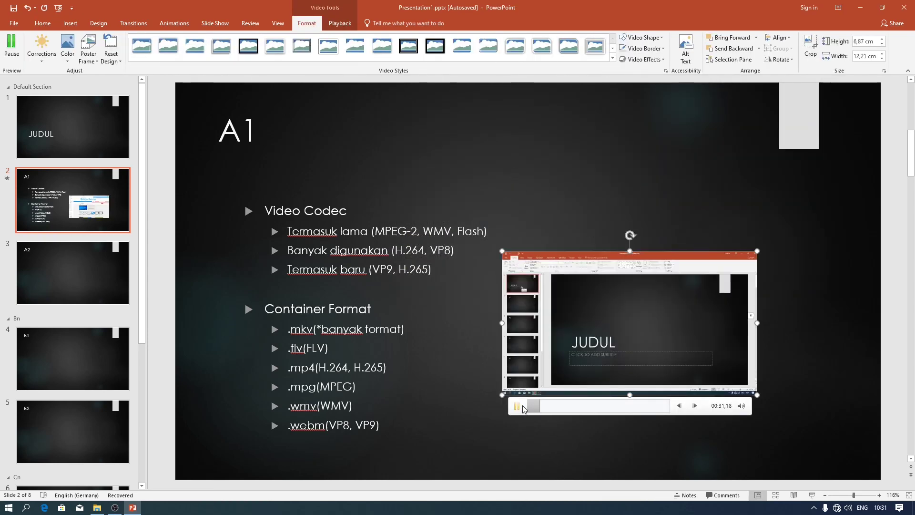
Step: Pause the H.264 video and delete it from slide A1
click(517, 405)
key(Delete)
click(647, 332)
Step: Check the DXR H.264 MKV file's Details properties (H.264, 1920×1080), then close them
click(439, 273)
mouse_move(533, 181)
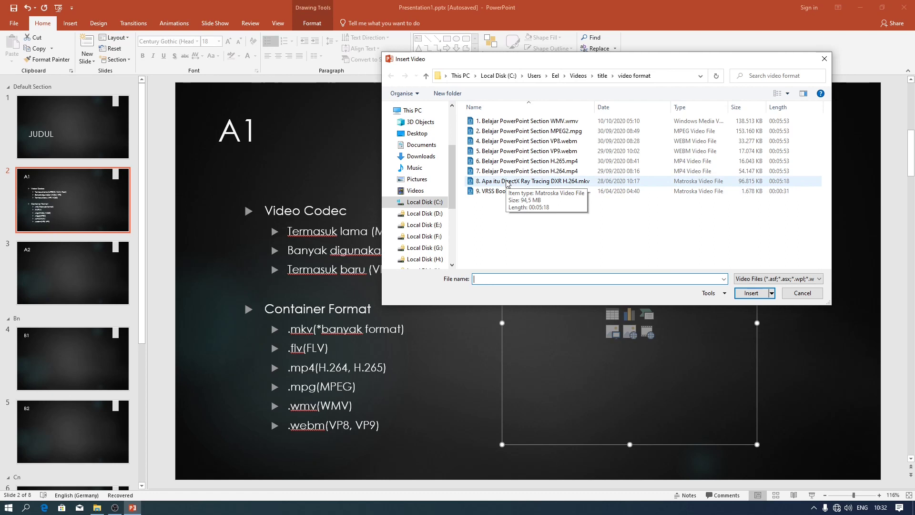
click(507, 183)
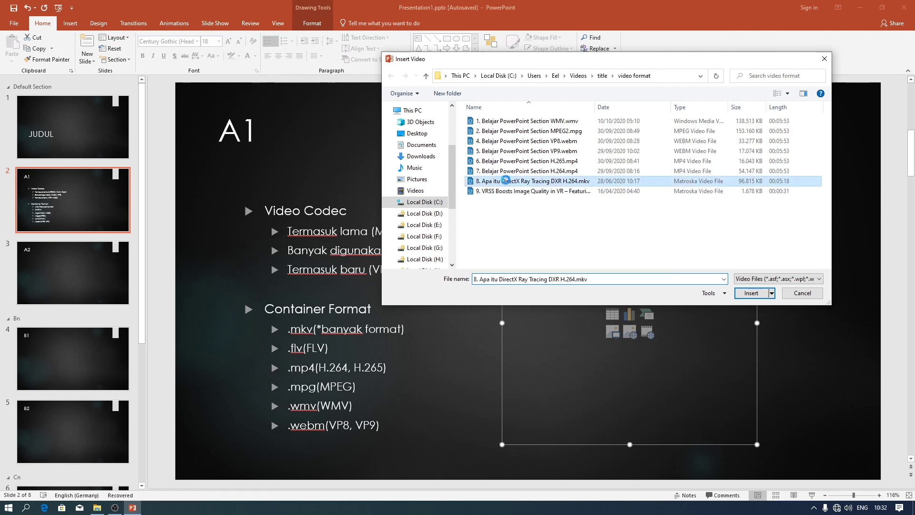
right_click(506, 182)
click(534, 396)
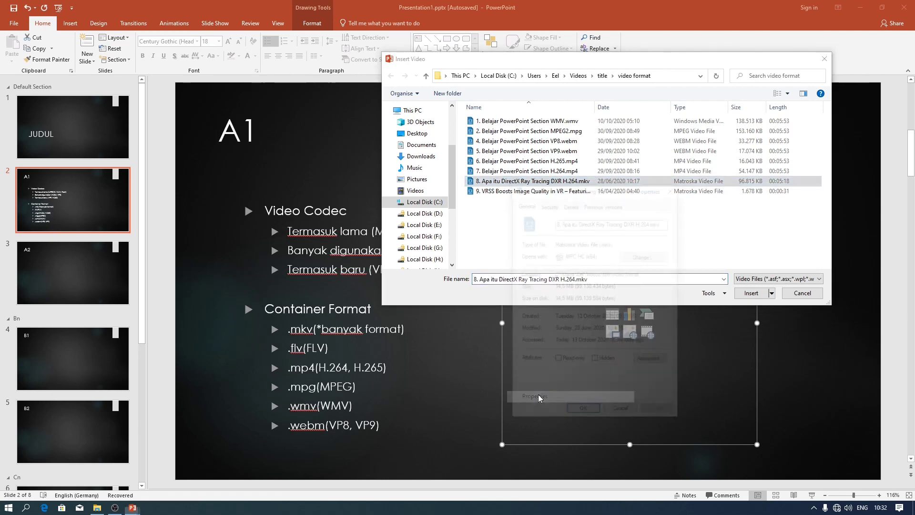
click(571, 203)
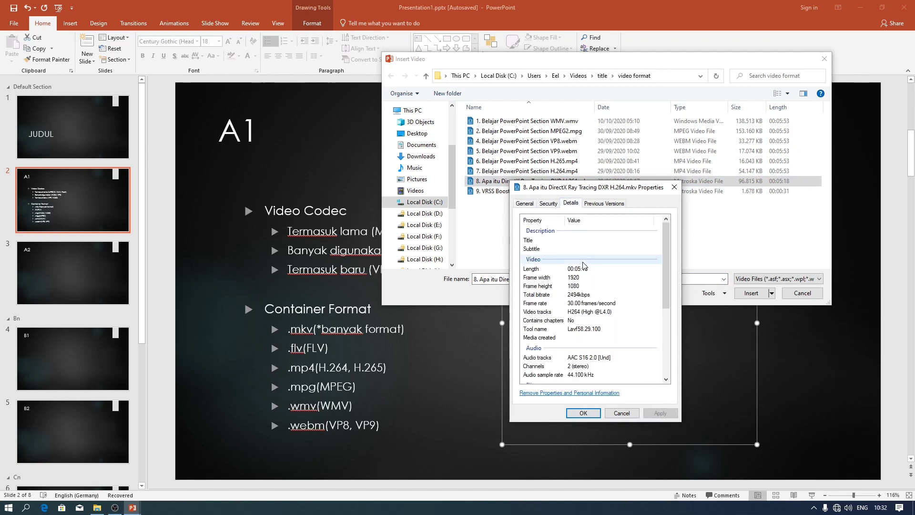
scroll(586, 256, down, 1)
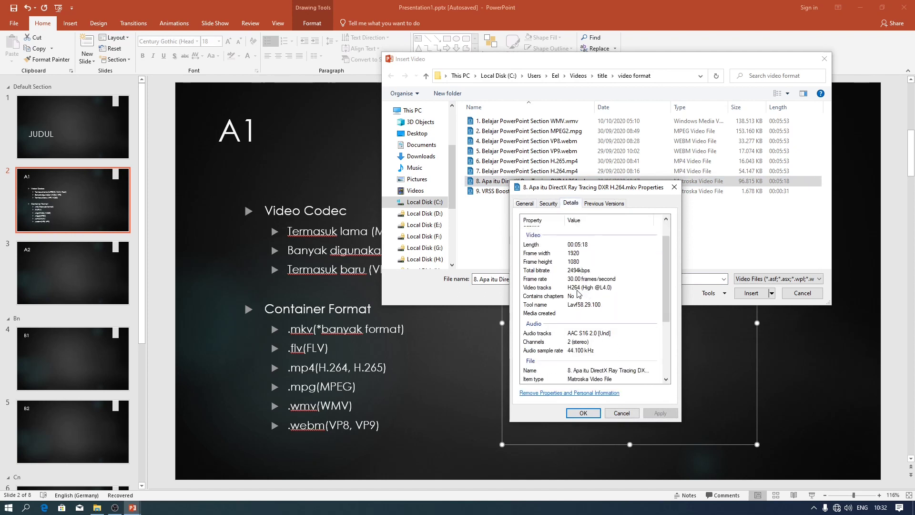
scroll(589, 293, down, 2)
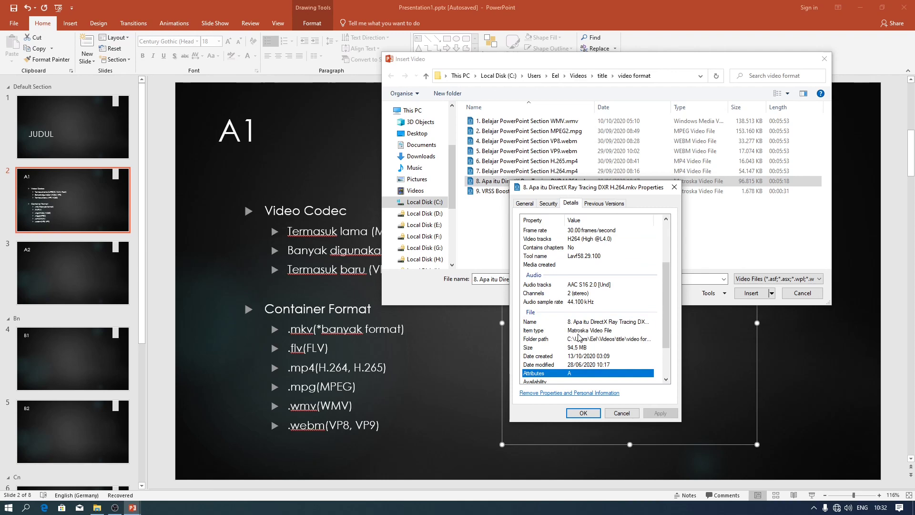
click(619, 414)
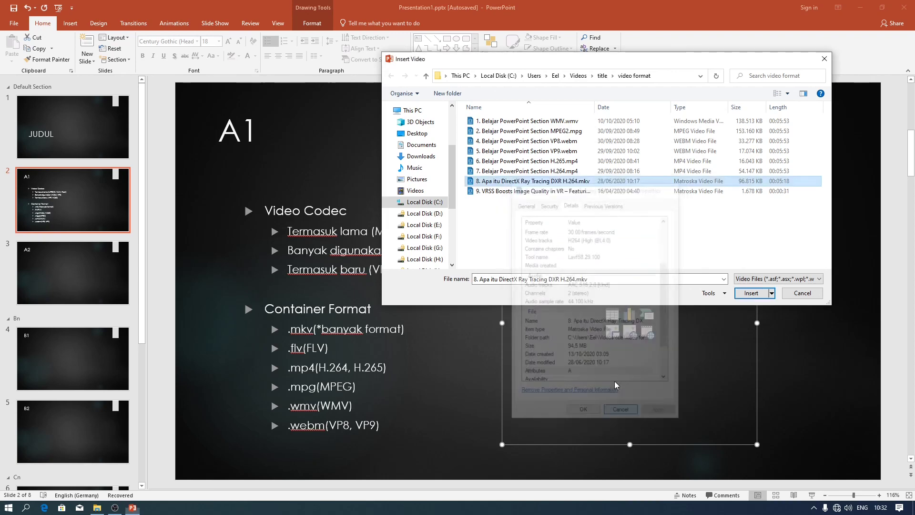
key(Escape)
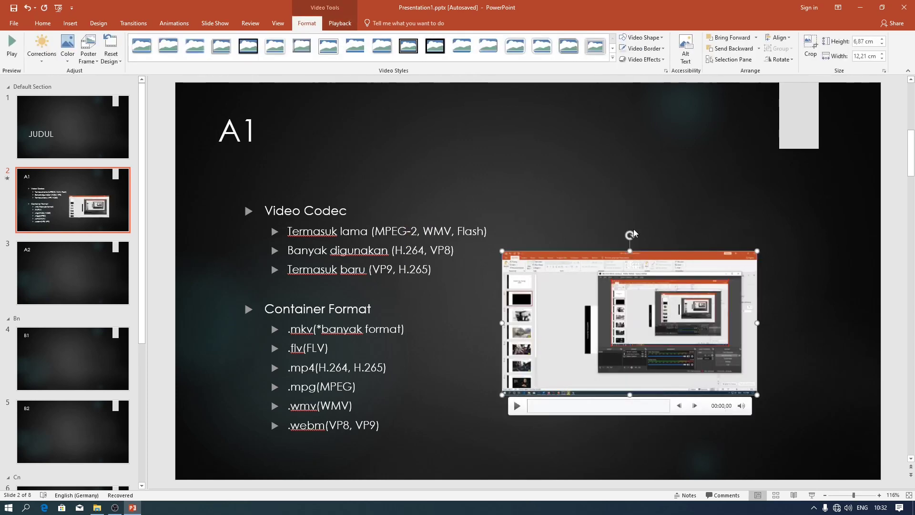
Step: Delete the test video and select file 9, the VRSS VP9 MKV, widening the Name column
click(465, 275)
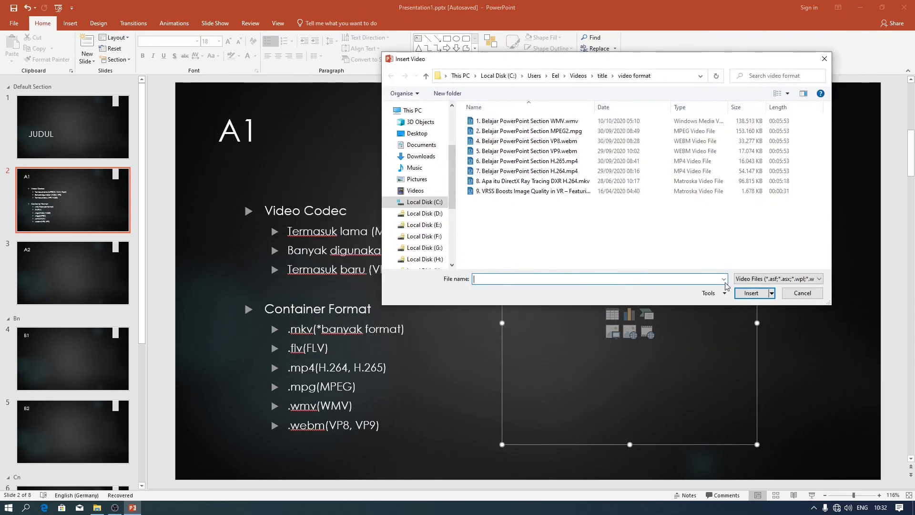
click(776, 279)
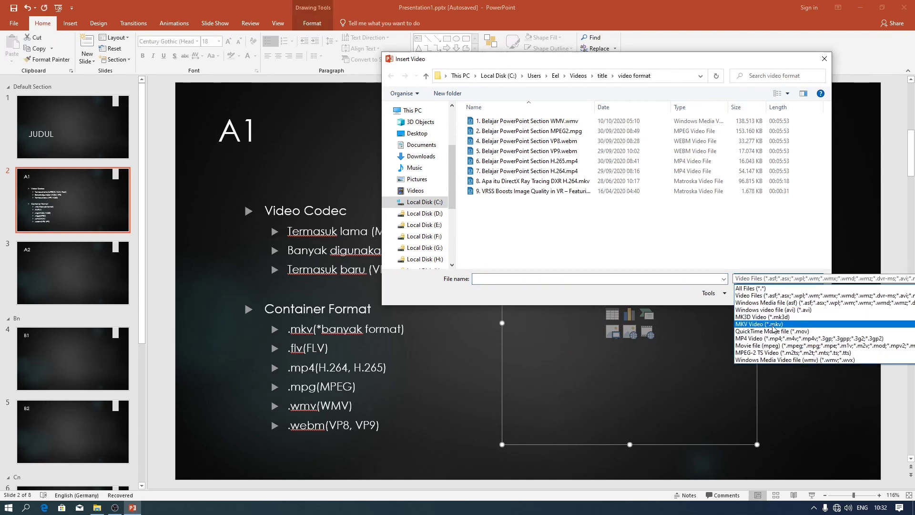
click(511, 191)
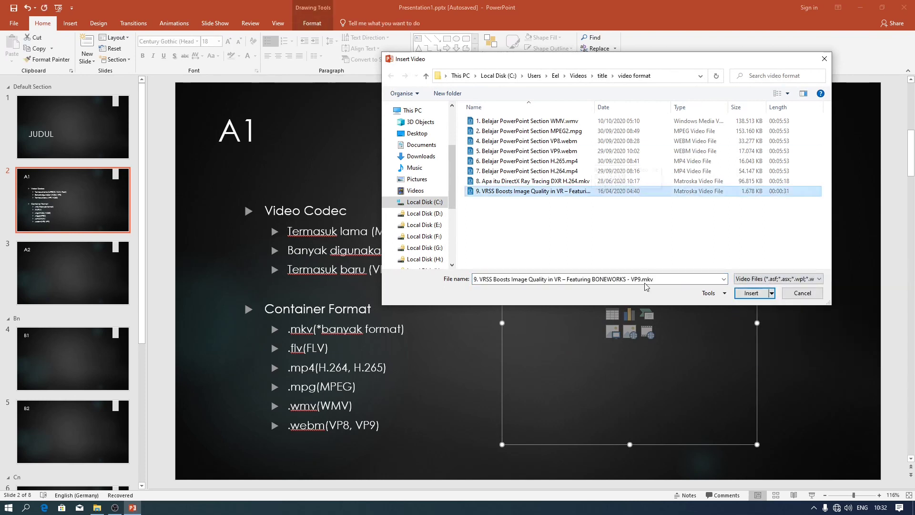
drag(596, 107, 682, 110)
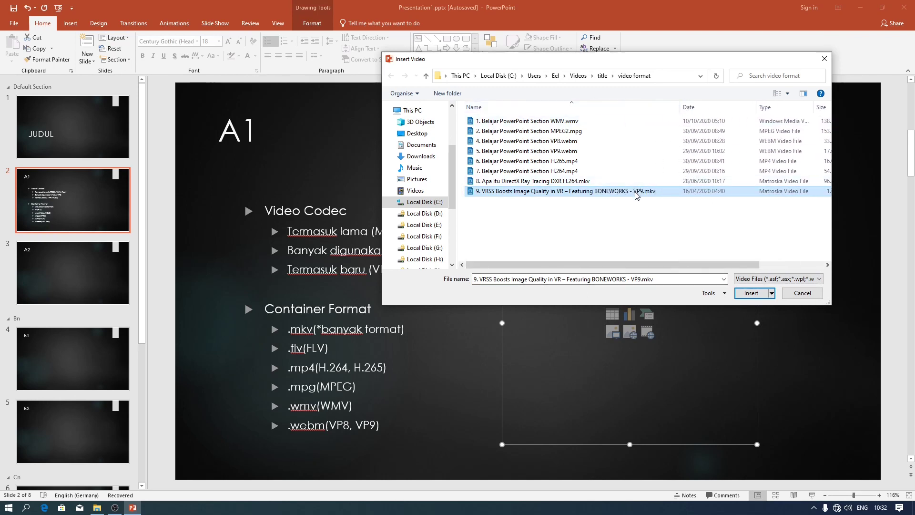
mouse_move(546, 151)
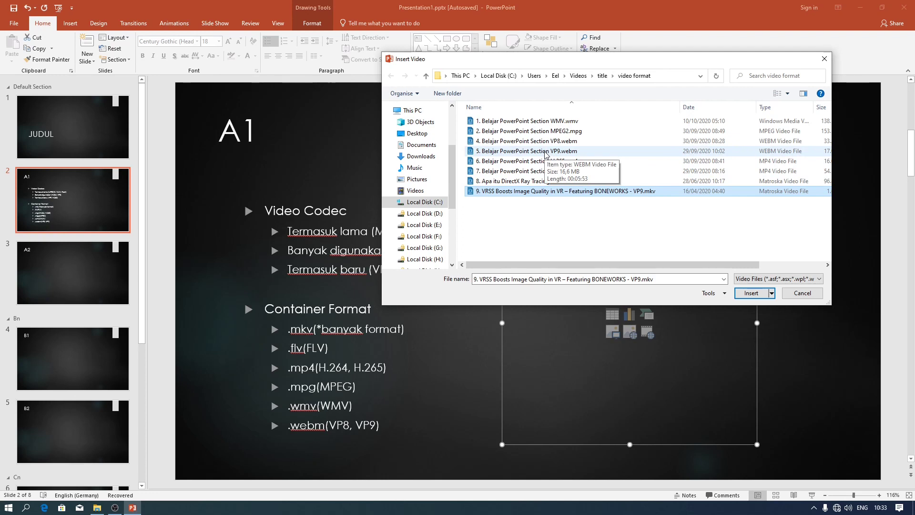
right_click(545, 151)
click(570, 362)
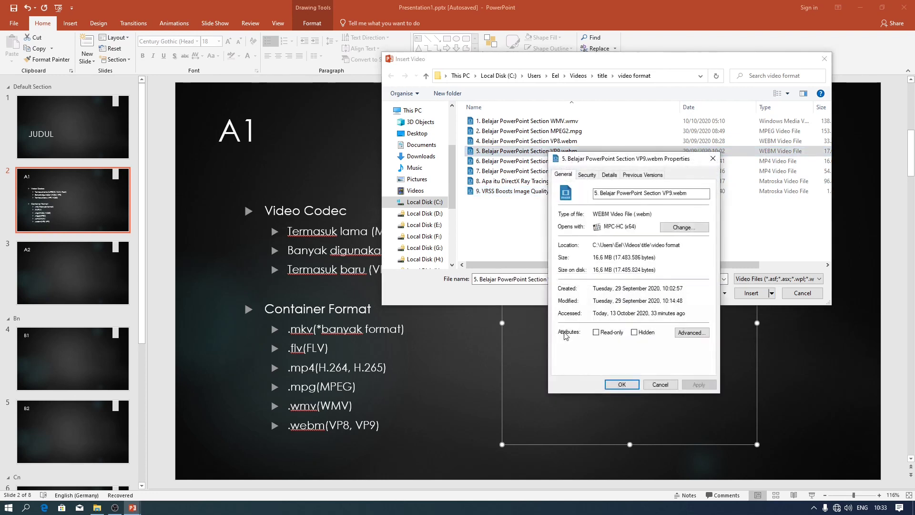
click(609, 175)
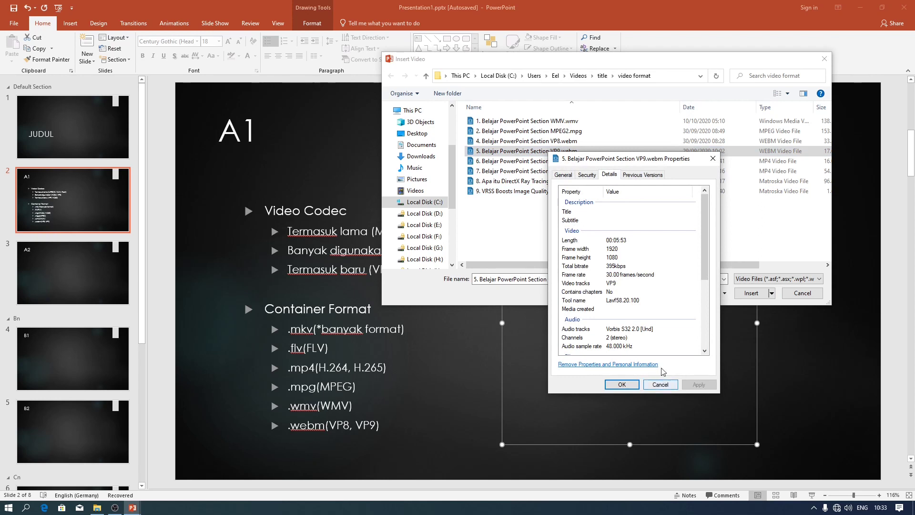
scroll(658, 334, down, 4)
click(654, 321)
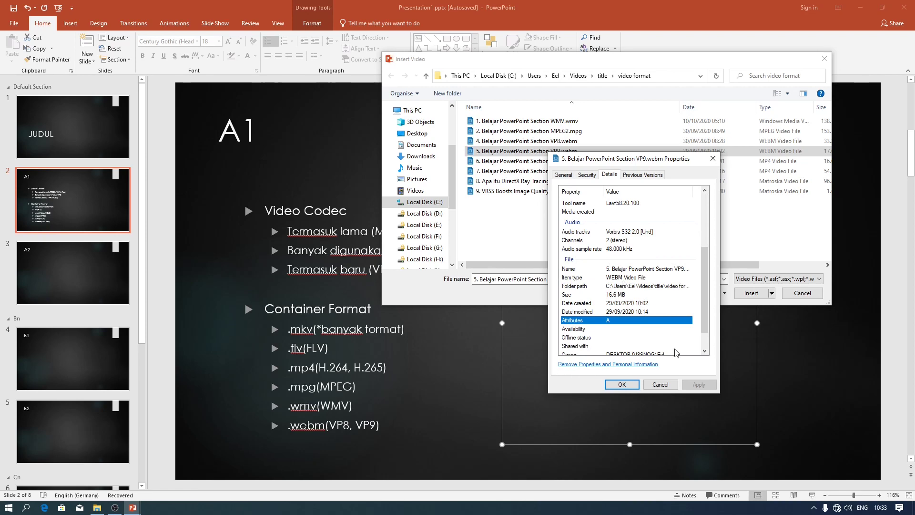
click(672, 384)
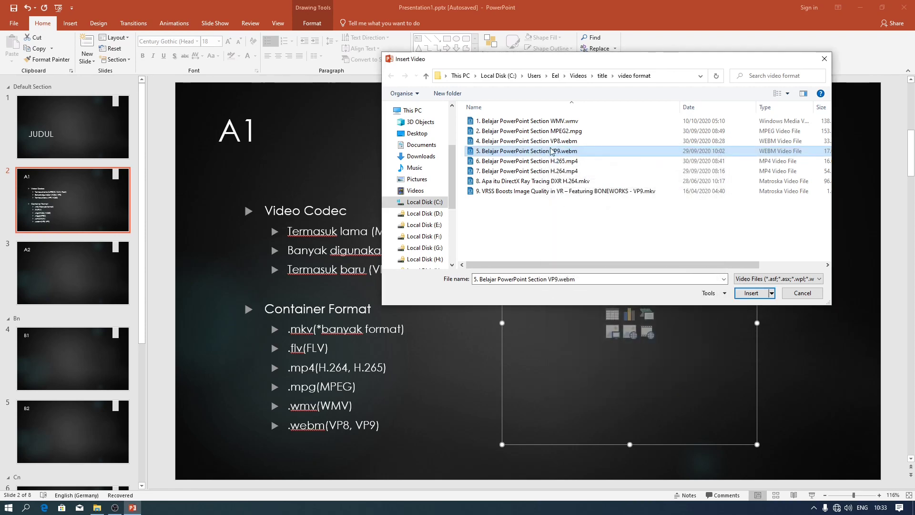
right_click(551, 190)
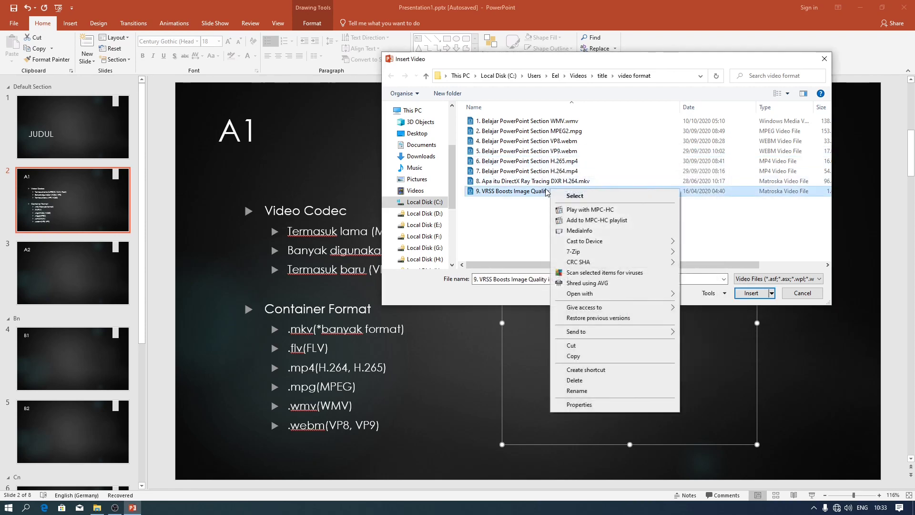
click(567, 404)
click(615, 212)
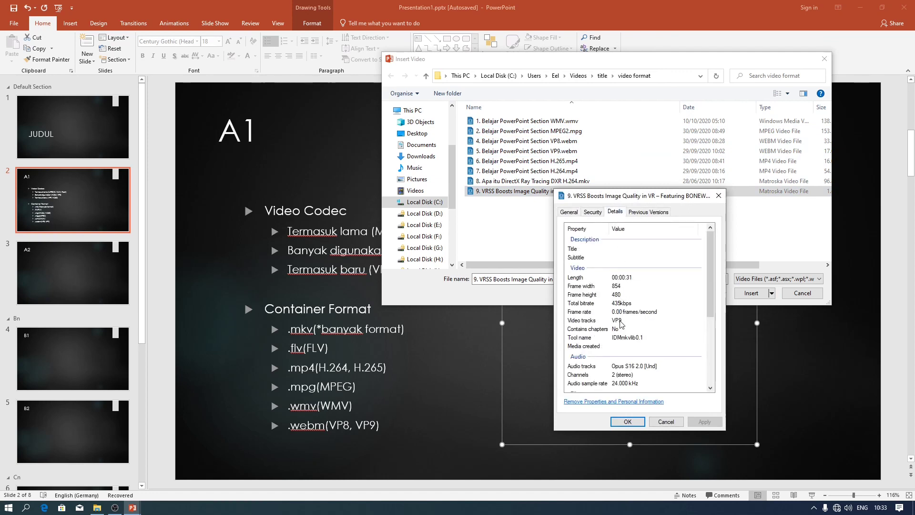
scroll(621, 324, down, 3)
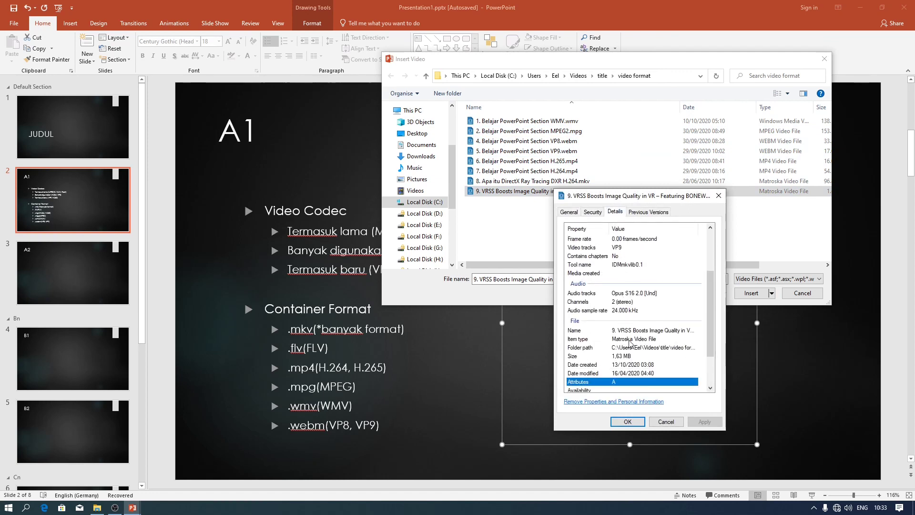
click(666, 423)
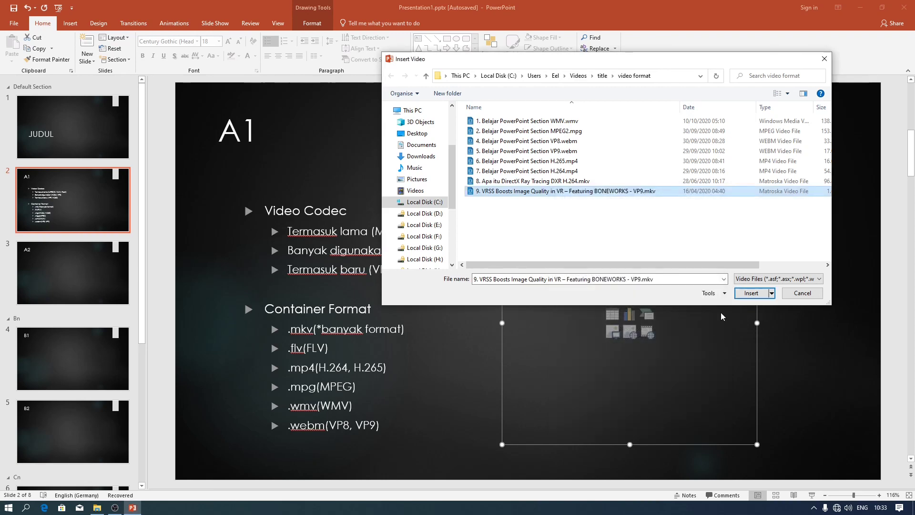
Step: Insert the VRSS VP9 MKV clip on slide A1, play a few seconds, then pause
click(745, 294)
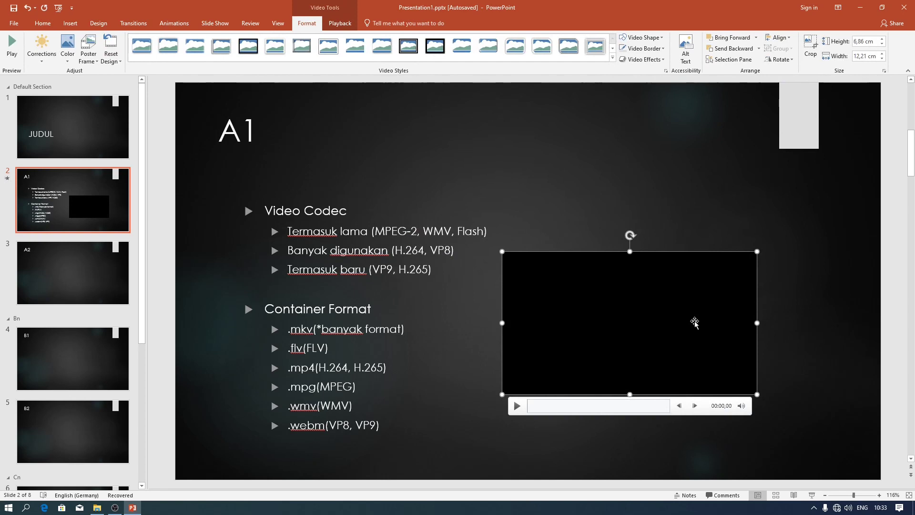
click(516, 406)
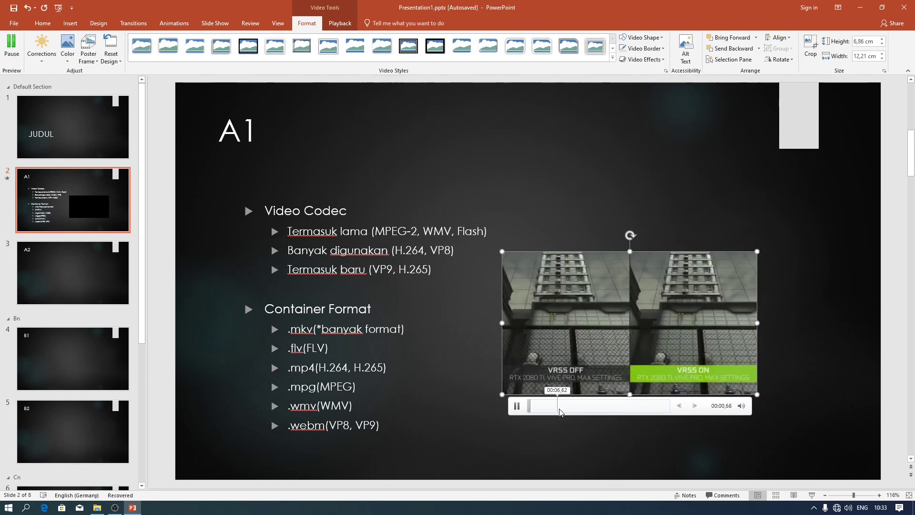
click(518, 406)
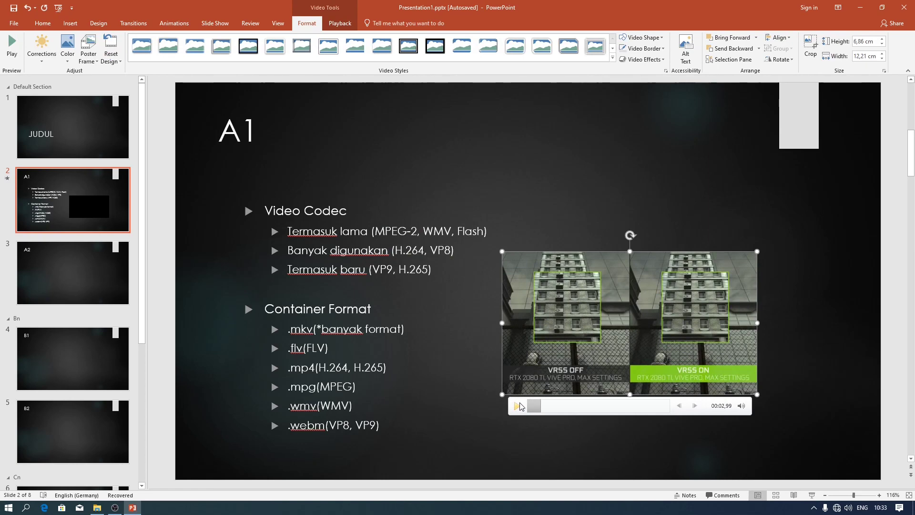